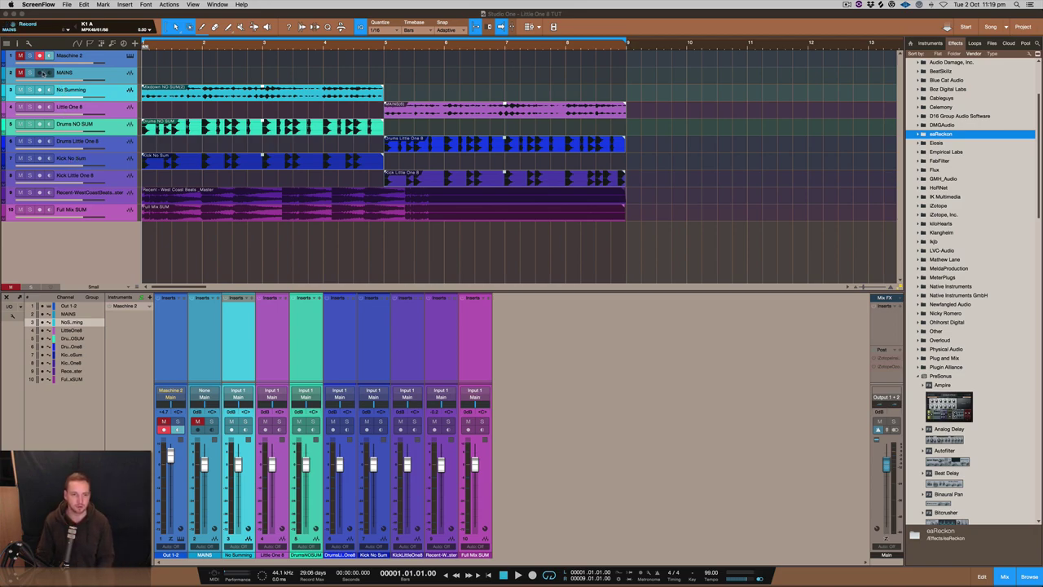
- Solo No Summing and Little One 8 together and play them back for an A/B comparison
{"action": "left_click", "coordinate": [30, 89]}
{"action": "left_click", "coordinate": [30, 107]}
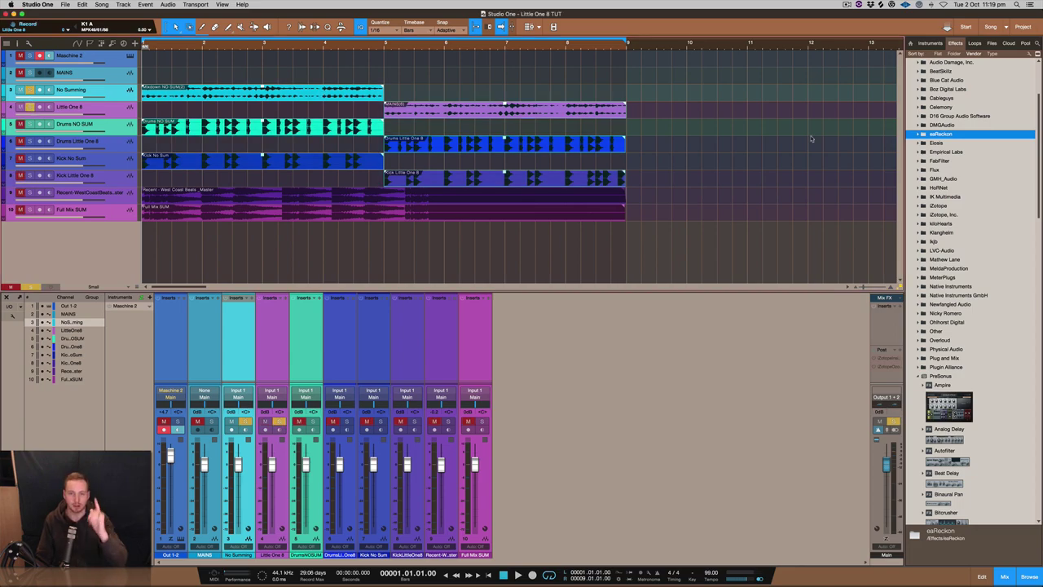
{"action": "key", "text": "space"}
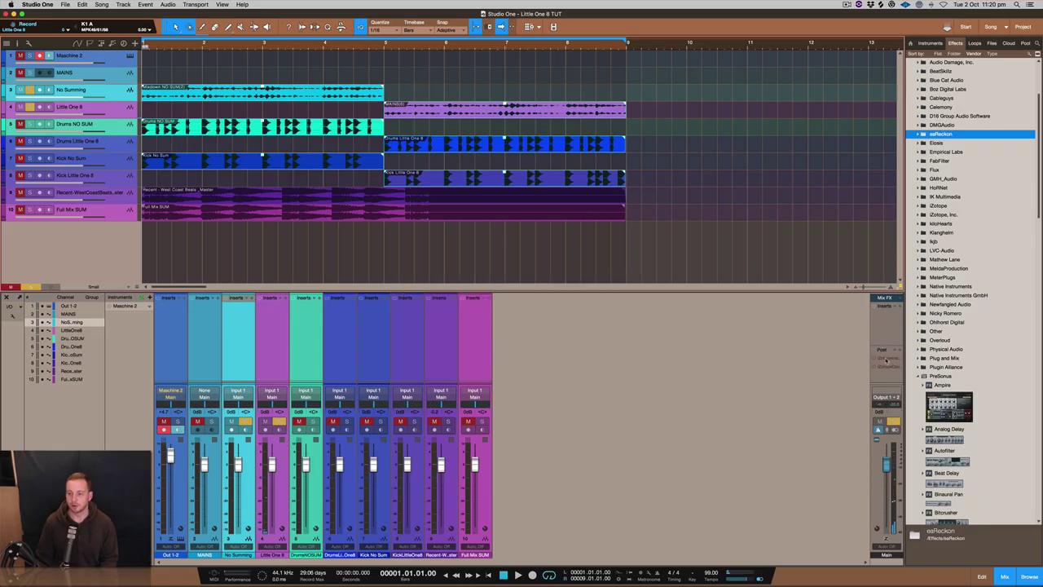
{"action": "right_click", "coordinate": [886, 359]}
- Enable iZotope Insight in the Main channel's Mix FX slot and position its window over the mixer
{"action": "left_click", "coordinate": [890, 377]}
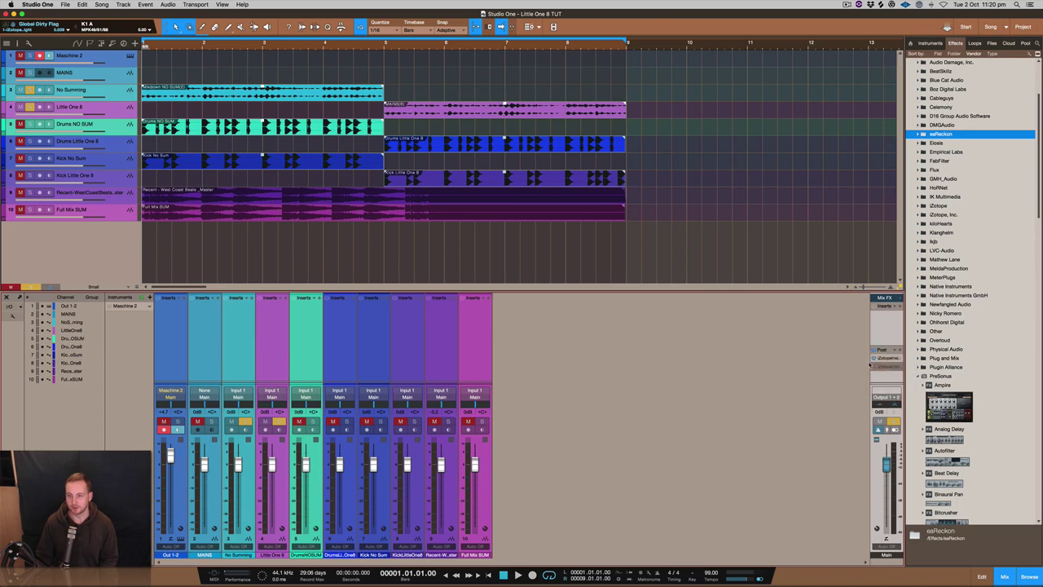
{"action": "double_click", "coordinate": [882, 360]}
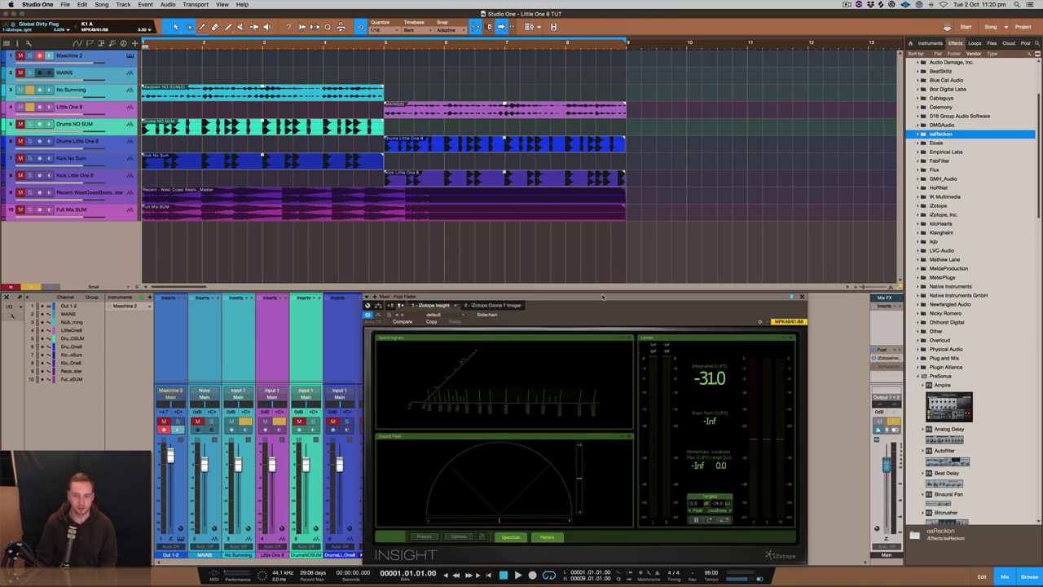
{"action": "left_click_drag", "start_coordinate": [620, 299], "coordinate": [676, 267]}
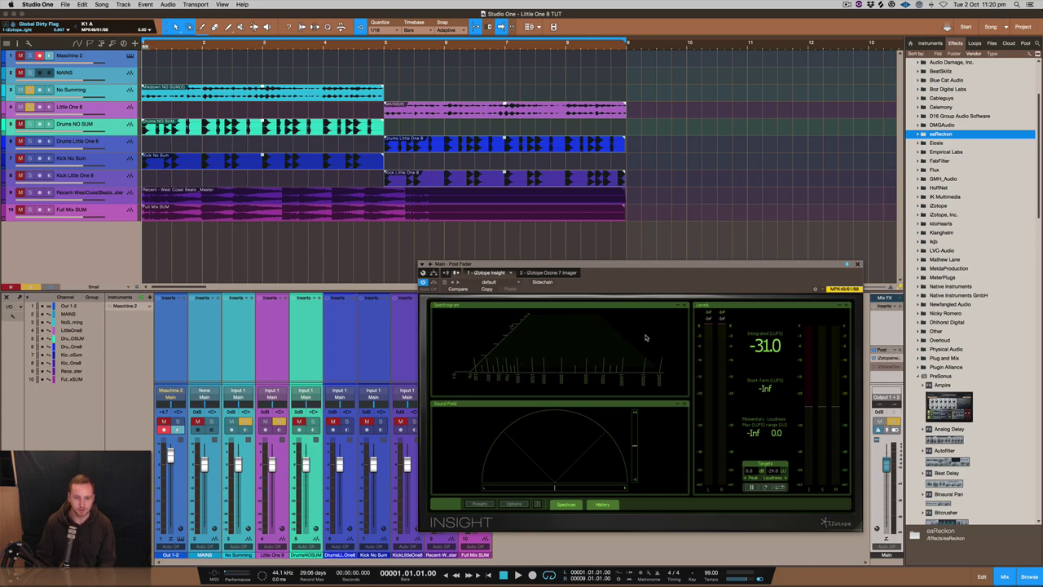
{"action": "left_click_drag", "start_coordinate": [691, 271], "coordinate": [706, 287]}
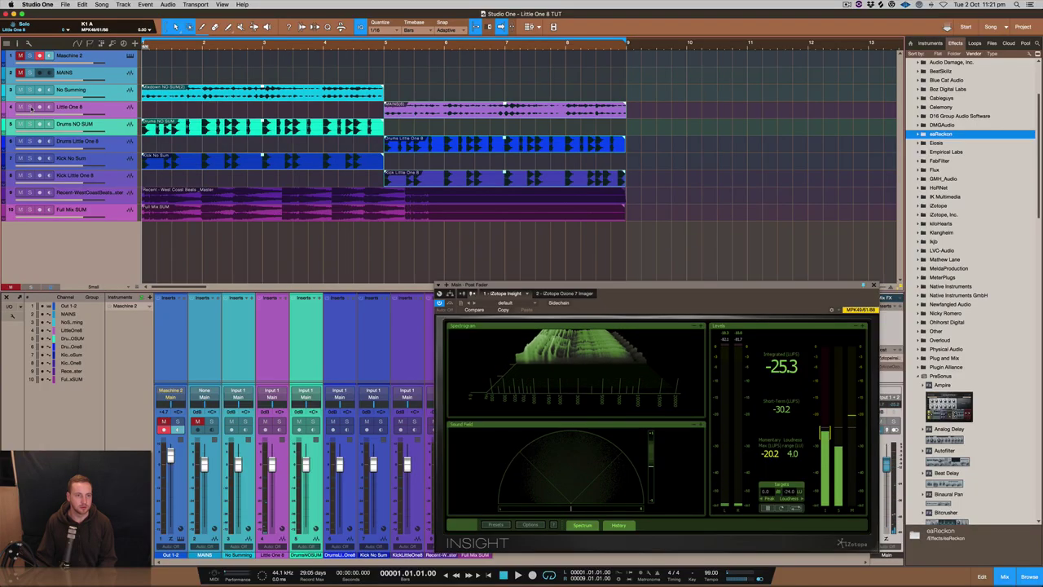
- Solo Drums NO SUM alongside Drums Little One 8 and play them, Insight reading -16.0 LUFS
{"action": "left_click", "coordinate": [30, 124]}
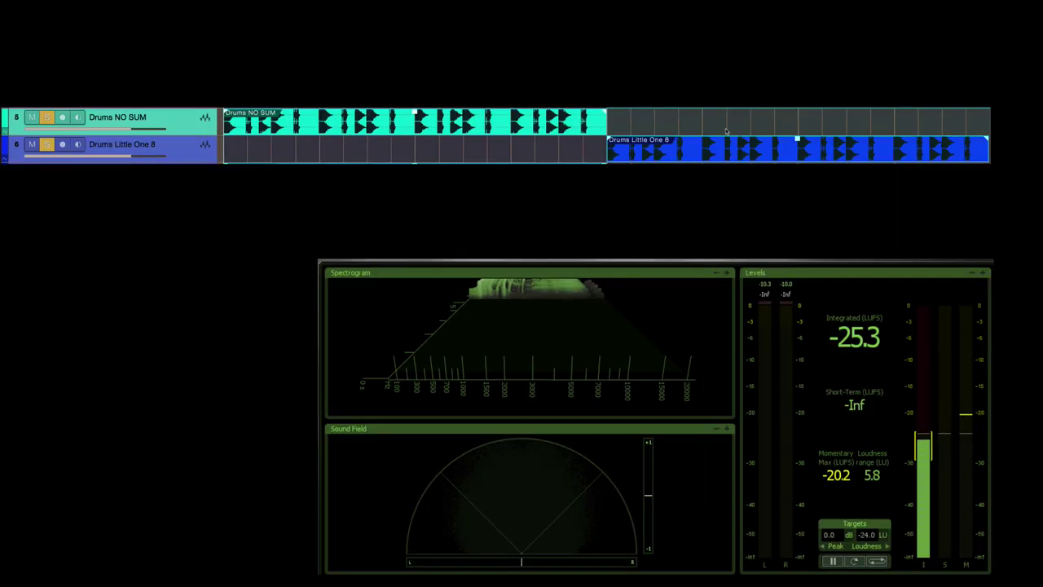
{"action": "key", "text": "space"}
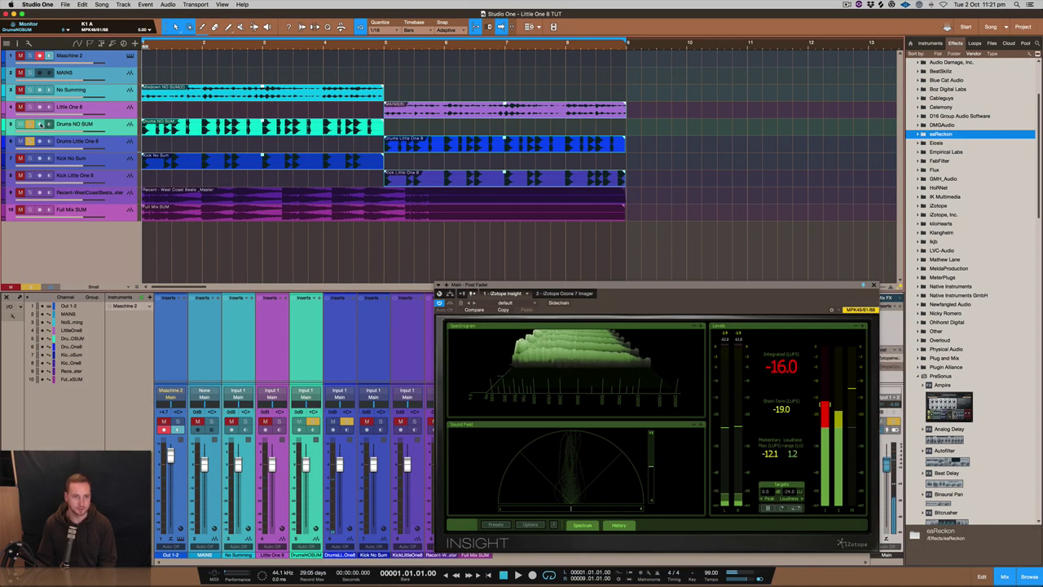
- Unsolo both drum tracks and solo Kick No Sum and Kick Little One 8 instead
{"action": "left_click", "coordinate": [29, 124]}
{"action": "left_click", "coordinate": [29, 141]}
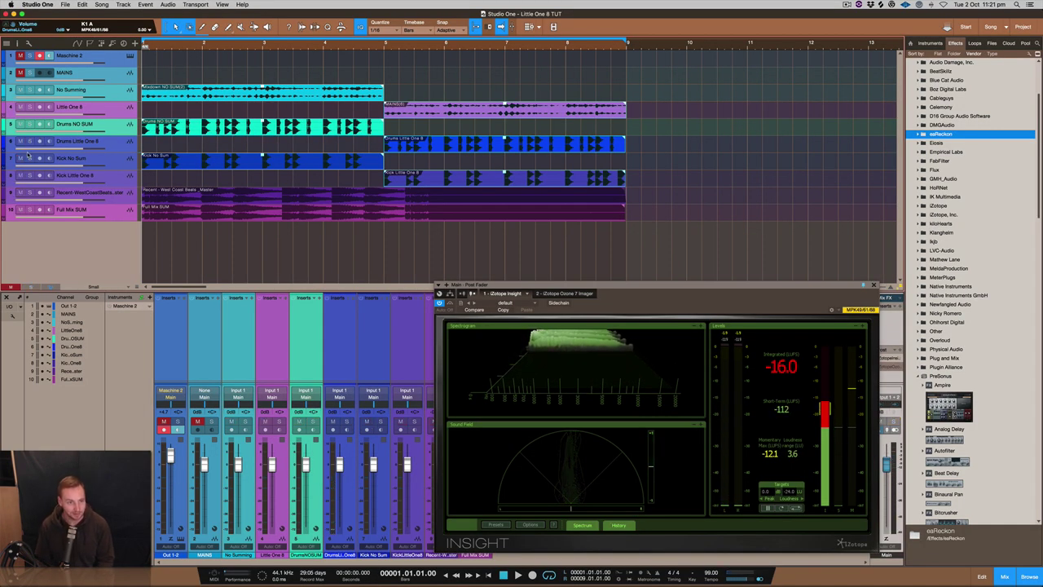
{"action": "left_click", "coordinate": [29, 158]}
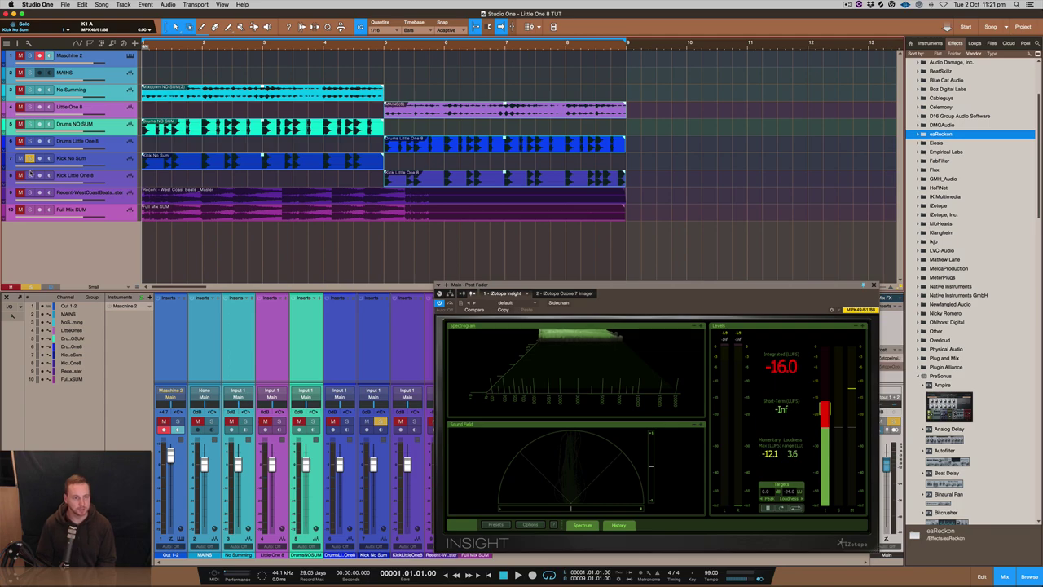
{"action": "left_click", "coordinate": [29, 174]}
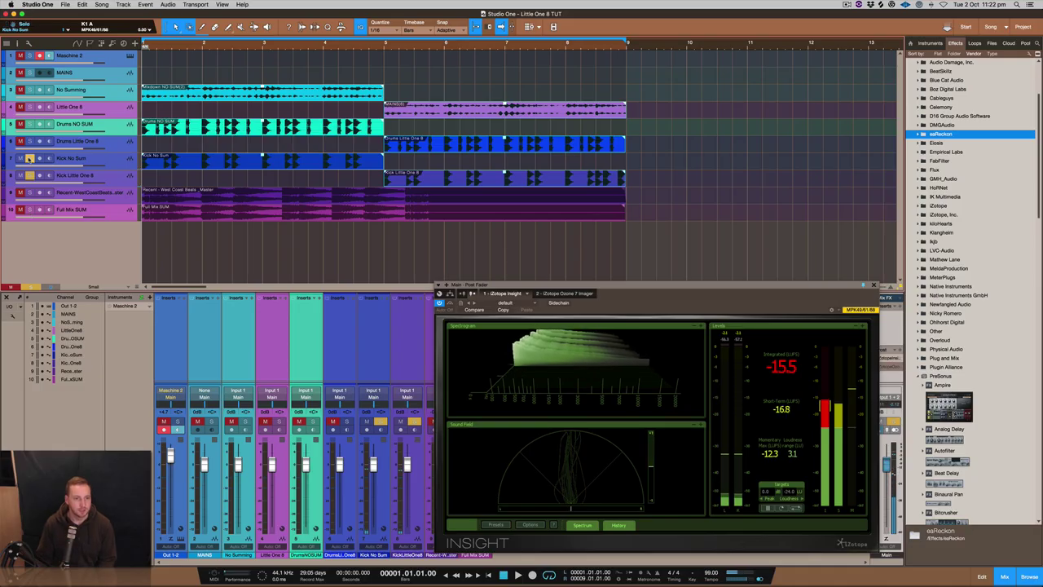
- Swap the kick solos for West Coast Beats master and Full Mix SUM, then start playback
{"action": "left_click", "coordinate": [30, 158]}
{"action": "left_click", "coordinate": [30, 175]}
{"action": "left_click", "coordinate": [31, 193]}
{"action": "left_click", "coordinate": [30, 210]}
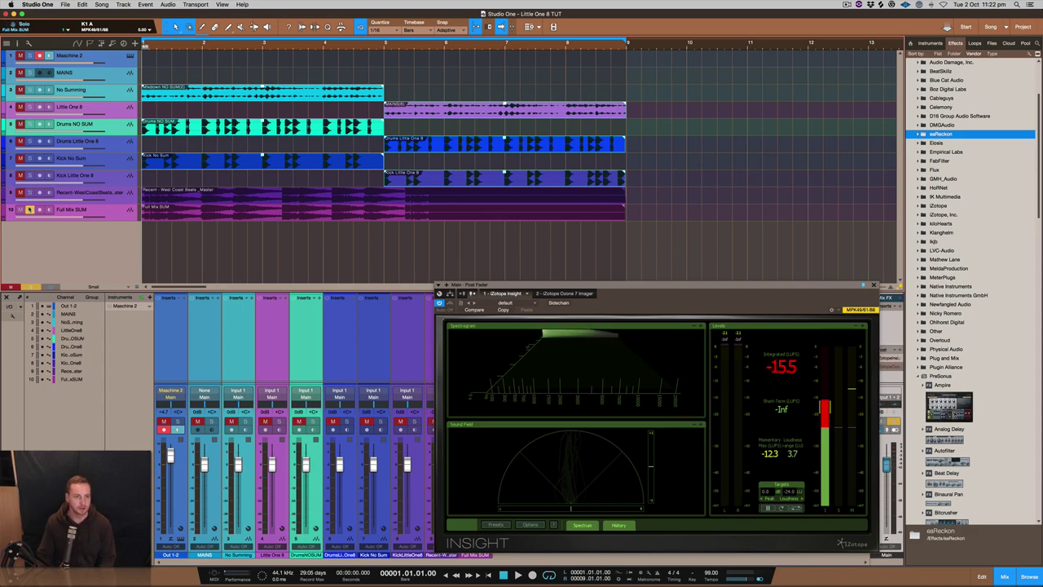
{"action": "key", "text": "space"}
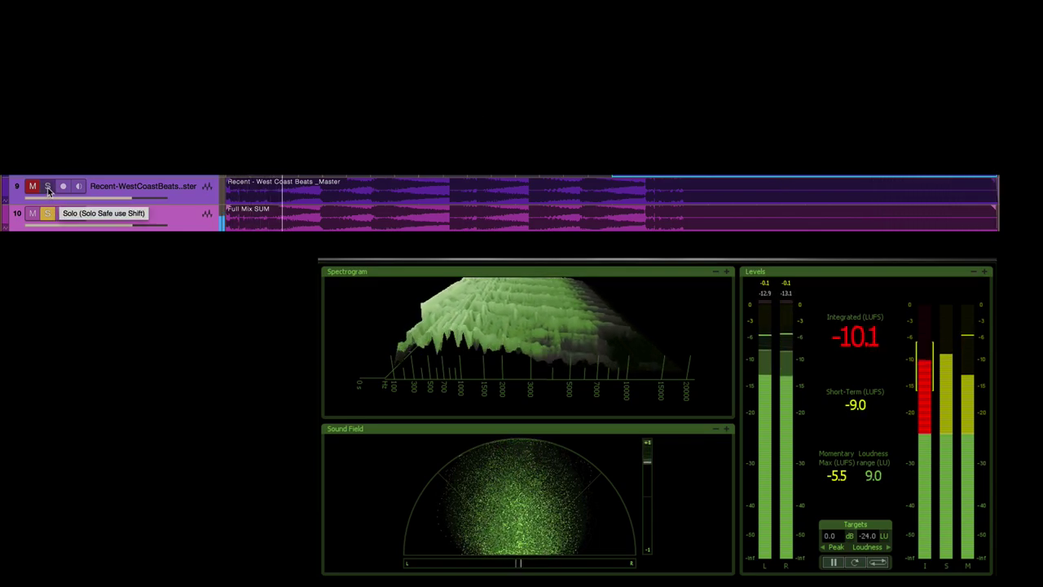
- Alternate solos between West Coast Beats master and Full Mix SUM twice, finishing on Full Mix SUM
{"action": "left_click", "coordinate": [48, 187]}
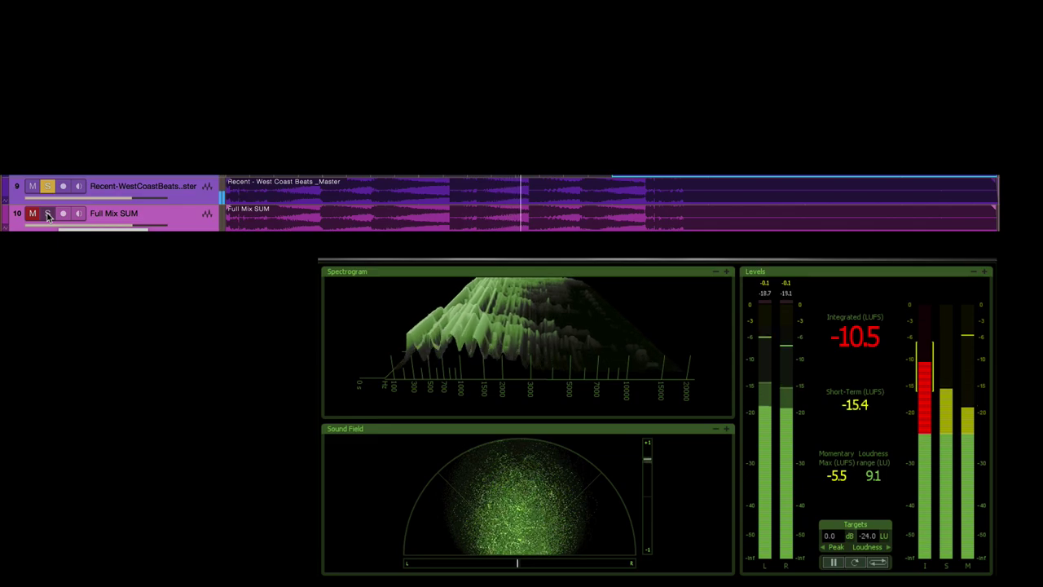
{"action": "left_click", "coordinate": [47, 214]}
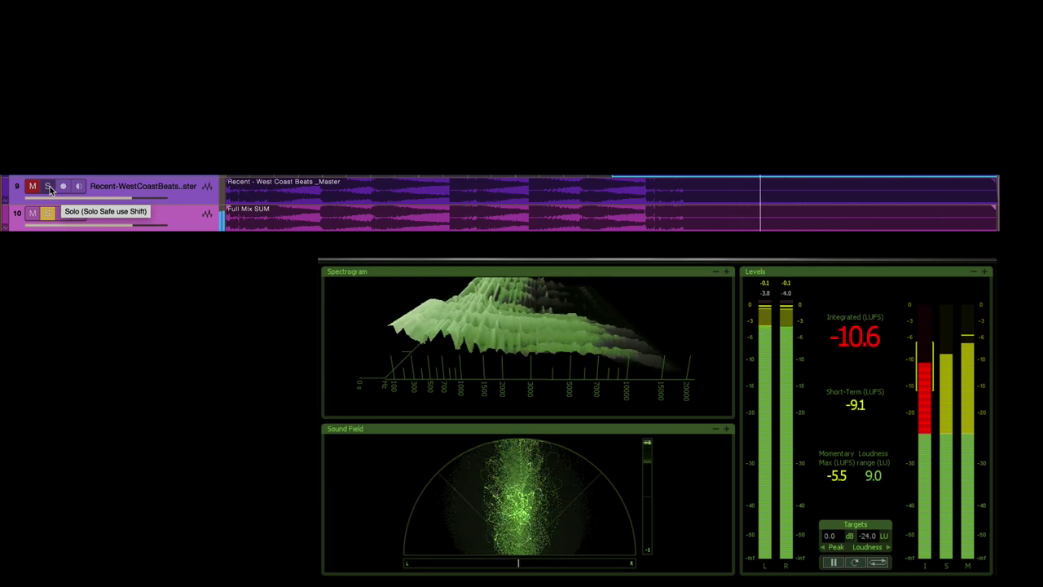
{"action": "left_click", "coordinate": [49, 187]}
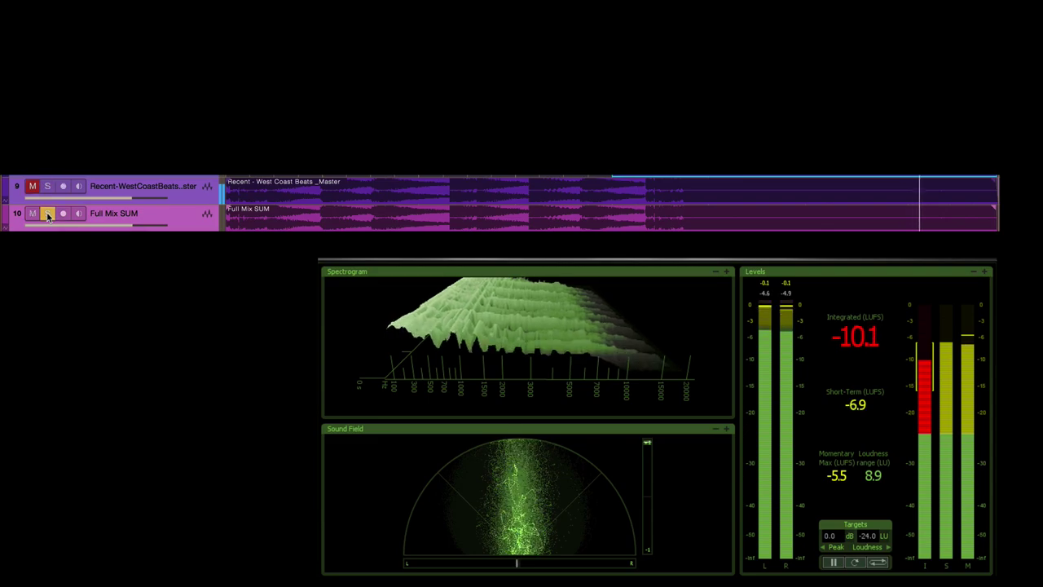
{"action": "left_click", "coordinate": [49, 214]}
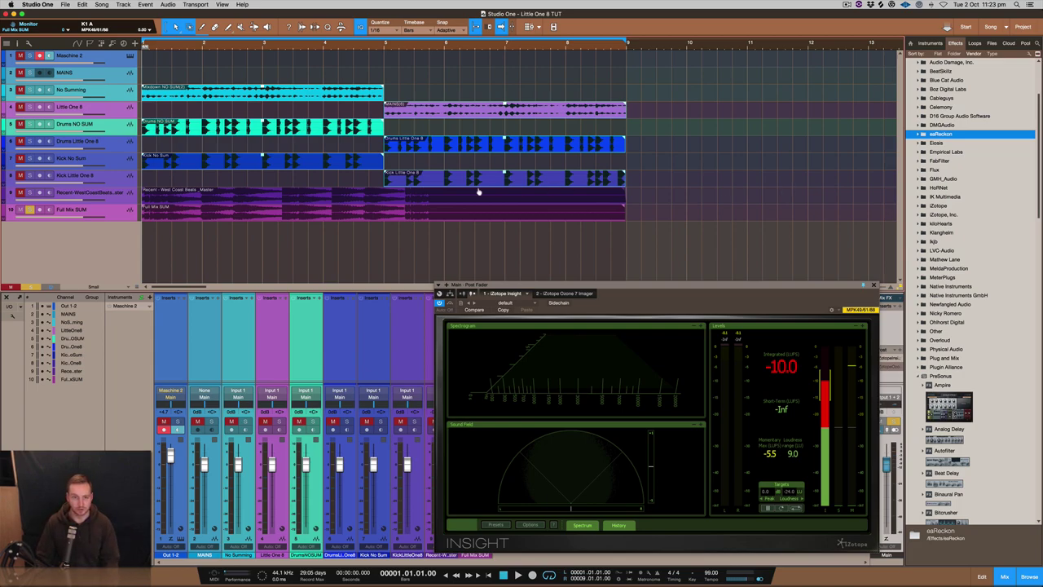
- Enlarge the track lanes and zoom the timeline far in on the waveforms
{"action": "key", "text": "shift+e"}
{"action": "key", "text": "e"}
{"action": "key", "text": "e"}
{"action": "key", "text": "e"}
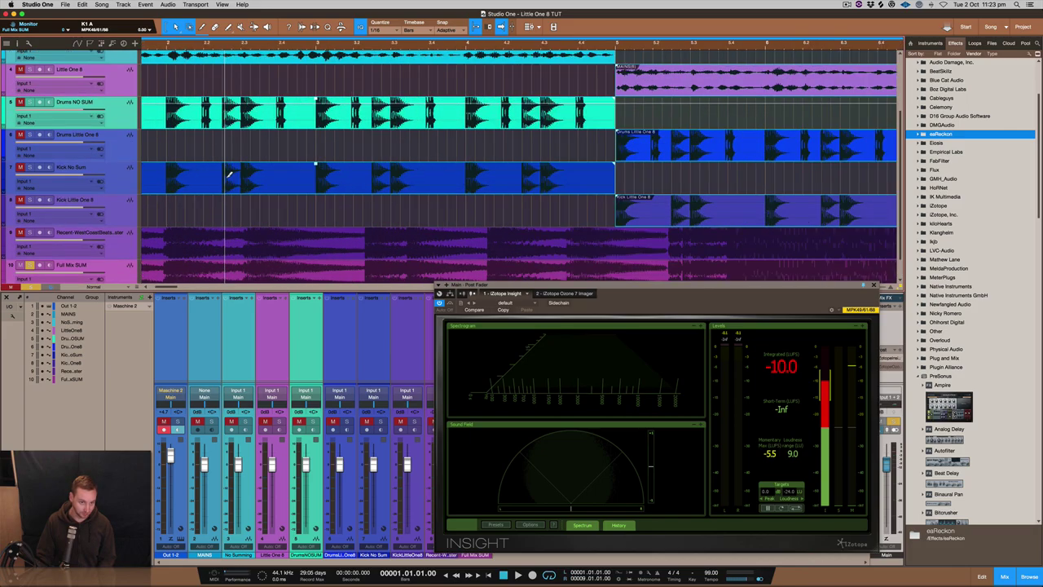
{"action": "key", "text": "e"}
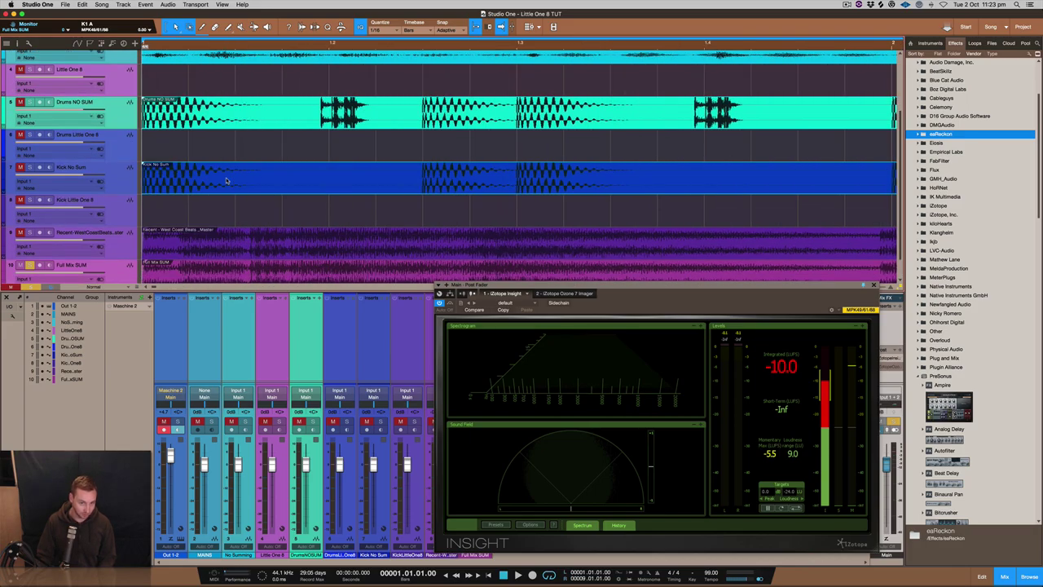
{"action": "key", "text": "e"}
{"action": "key", "text": "e"}
{"action": "key", "text": "e"}
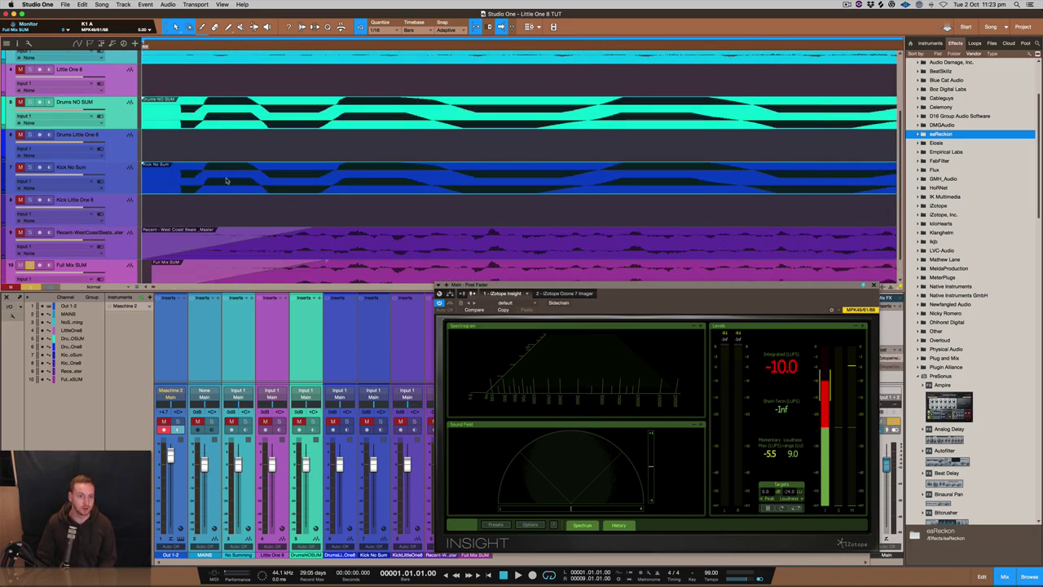
{"action": "key", "text": "e"}
{"action": "key", "text": "e"}
{"action": "key", "text": "e"}
{"action": "key", "text": "e"}
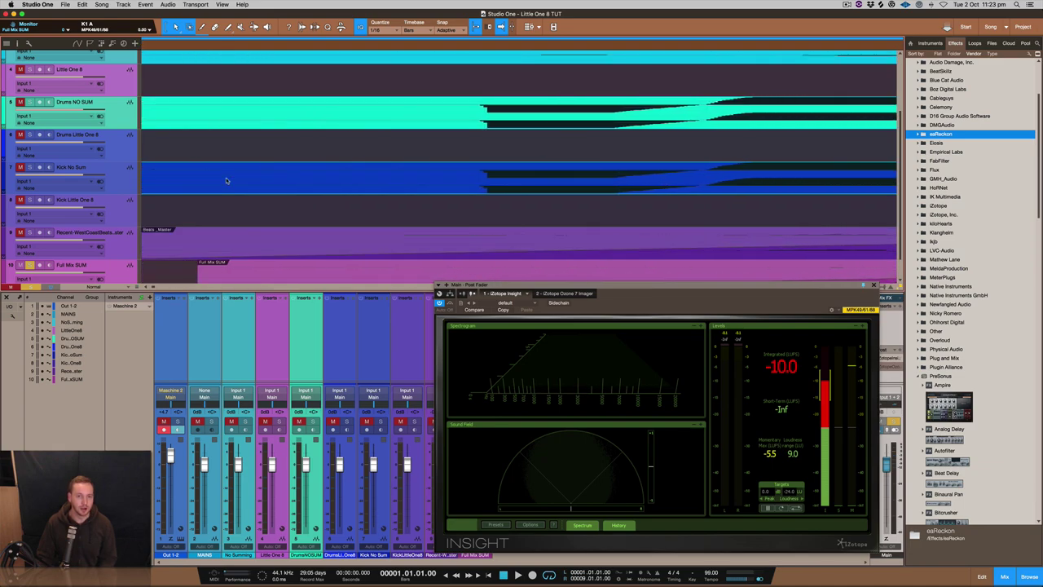
{"action": "key", "text": "e"}
{"action": "key", "text": "e"}
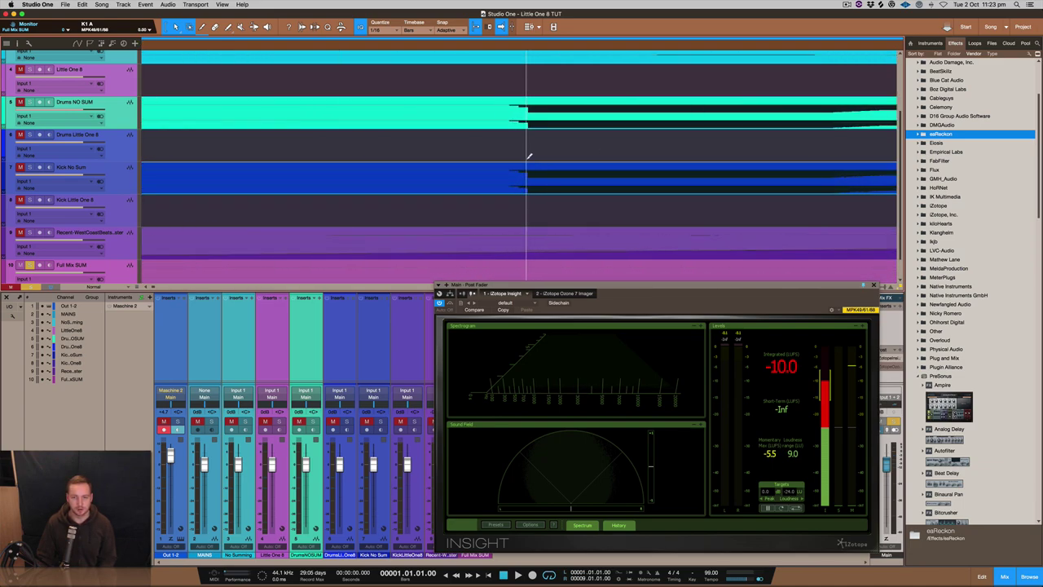
{"action": "key", "text": "shift+e"}
{"action": "key", "text": "shift+e"}
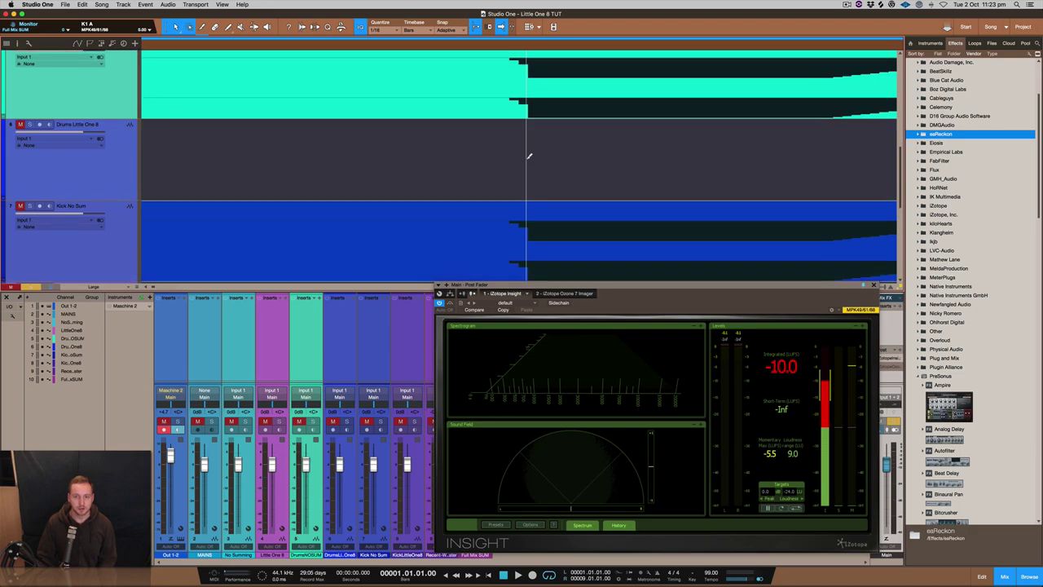
- Zoom back out to show bars 1.2–3.3 with tall track lanes
{"action": "key", "text": "w"}
{"action": "key", "text": "w"}
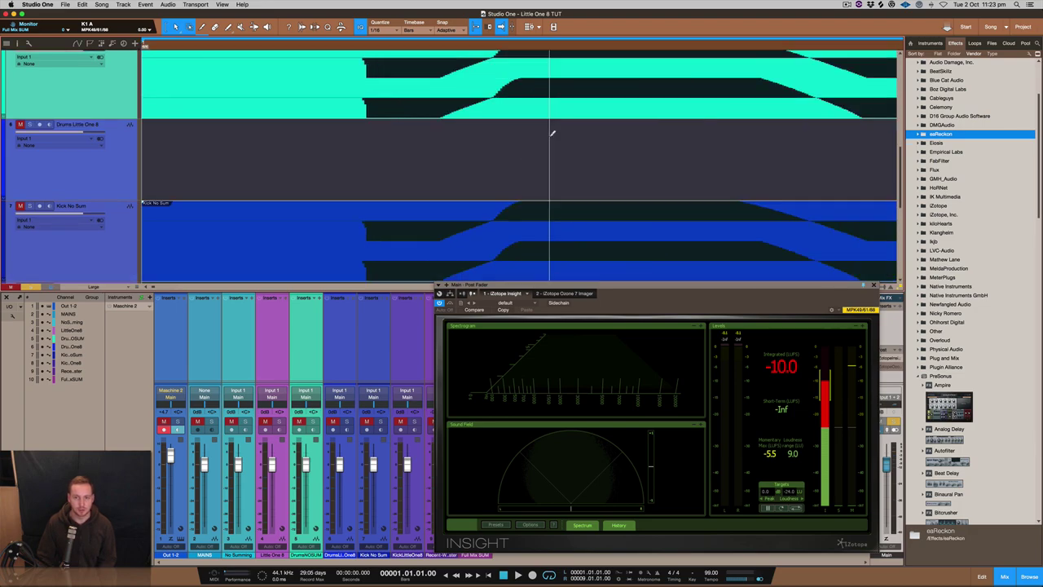
{"action": "key", "text": "w"}
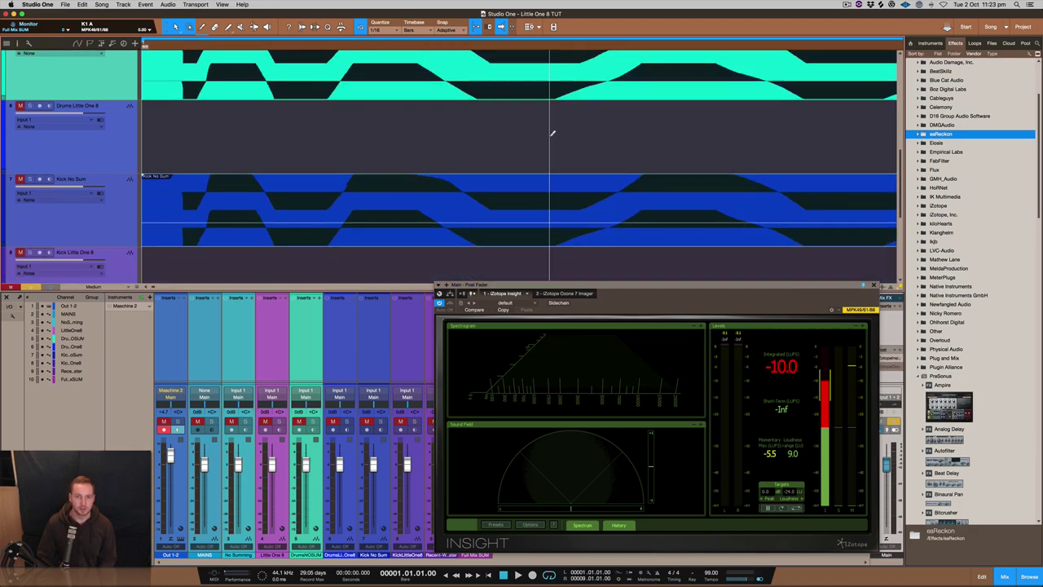
{"action": "key", "text": "shift+w"}
{"action": "key", "text": "shift+w"}
{"action": "key", "text": "shift+w"}
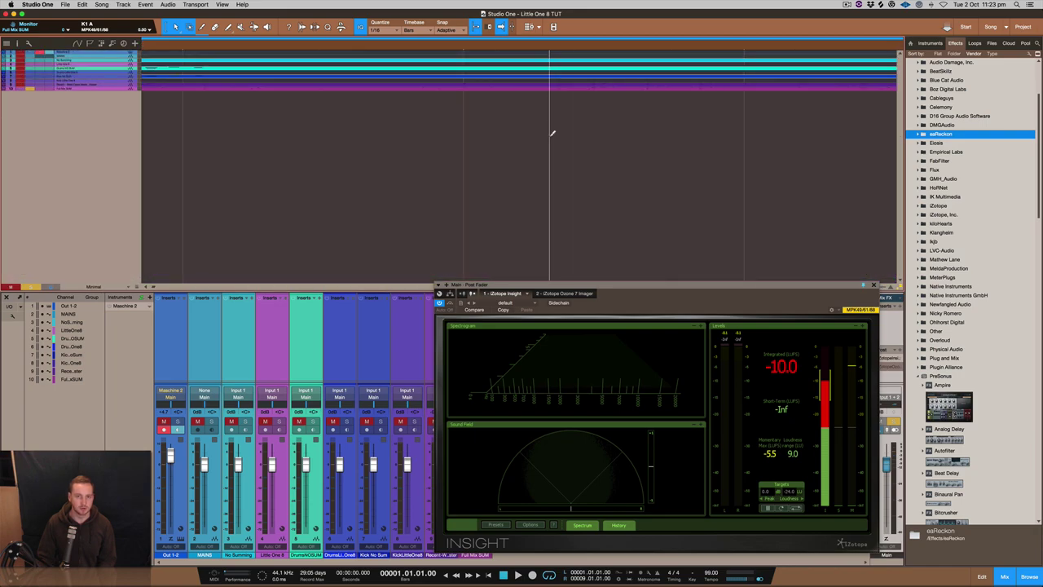
{"action": "key", "text": "shift+e"}
{"action": "key", "text": "shift+e"}
{"action": "key", "text": "shift+e"}
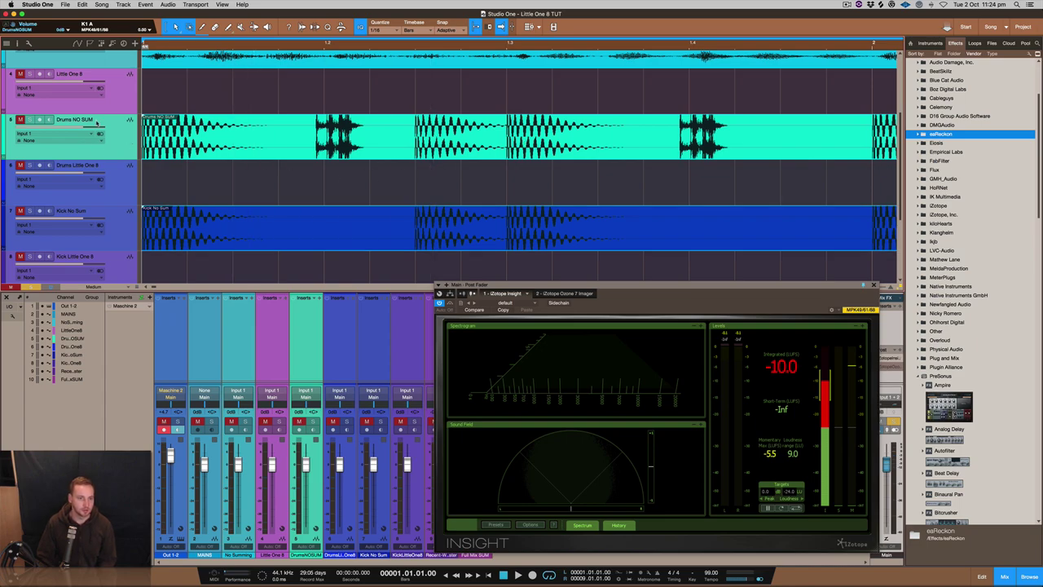
{"action": "key", "text": "w"}
{"action": "key", "text": "w"}
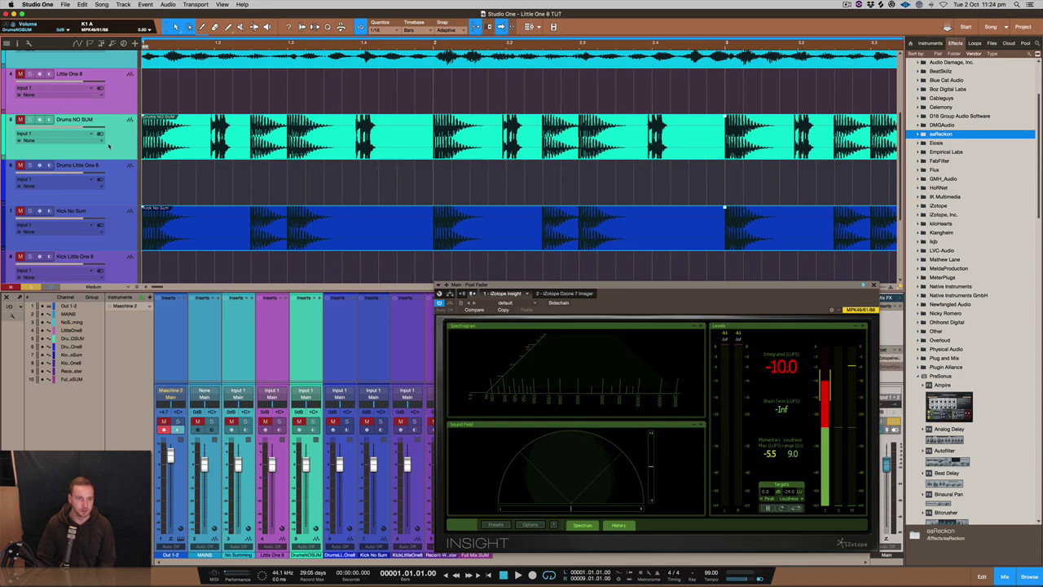
- Select the Kick No Sum and drum tracks, then scroll right and zoom in around bar 4.3
{"action": "left_click", "coordinate": [105, 217]}
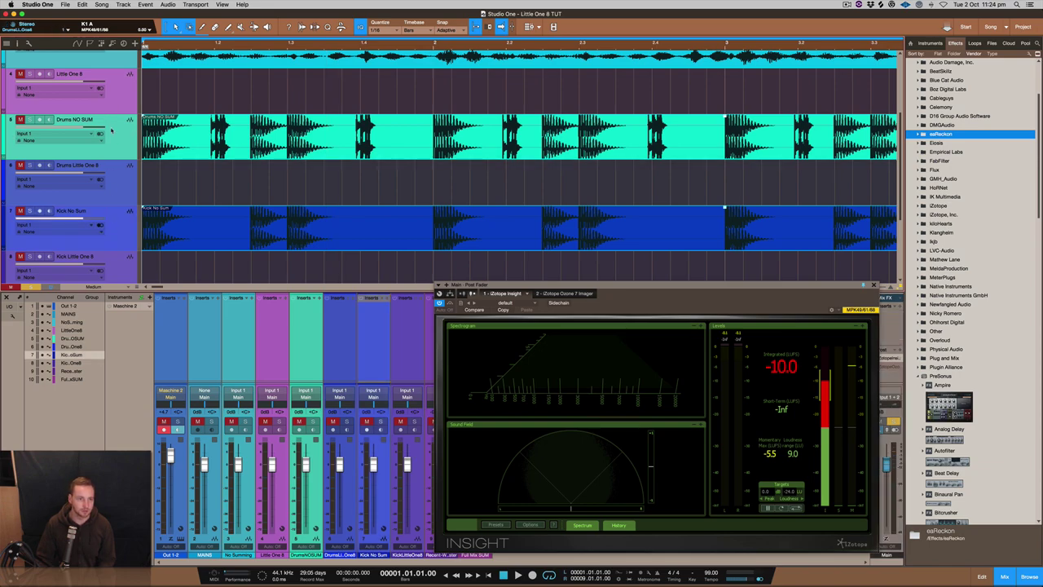
{"action": "left_click", "coordinate": [111, 131]}
{"action": "left_click", "coordinate": [109, 170]}
{"action": "scroll", "coordinate": [303, 143], "scroll_direction": "right", "scroll_amount": 10}
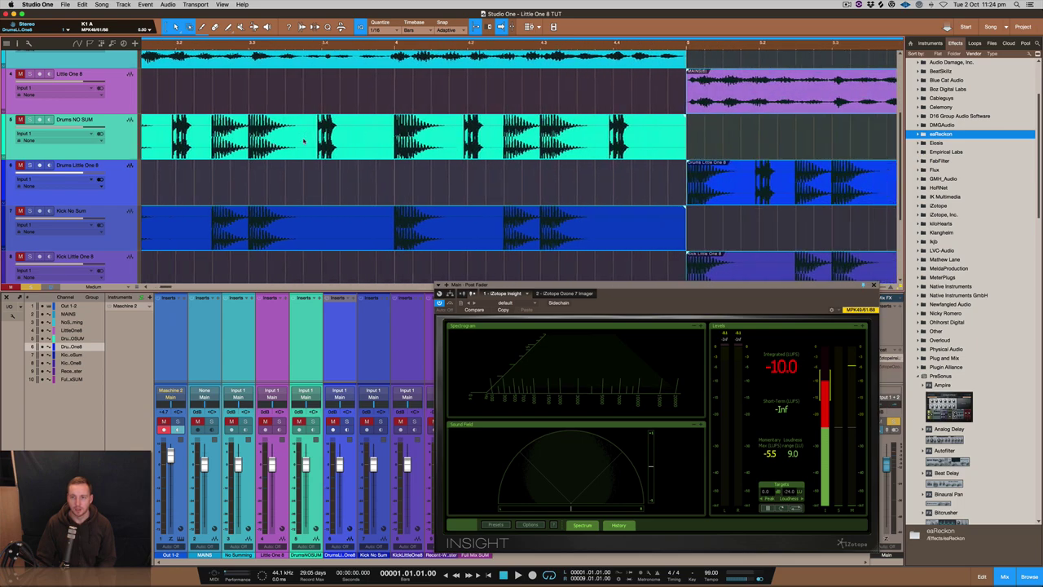
{"action": "scroll", "coordinate": [303, 143], "scroll_direction": "right", "scroll_amount": 4}
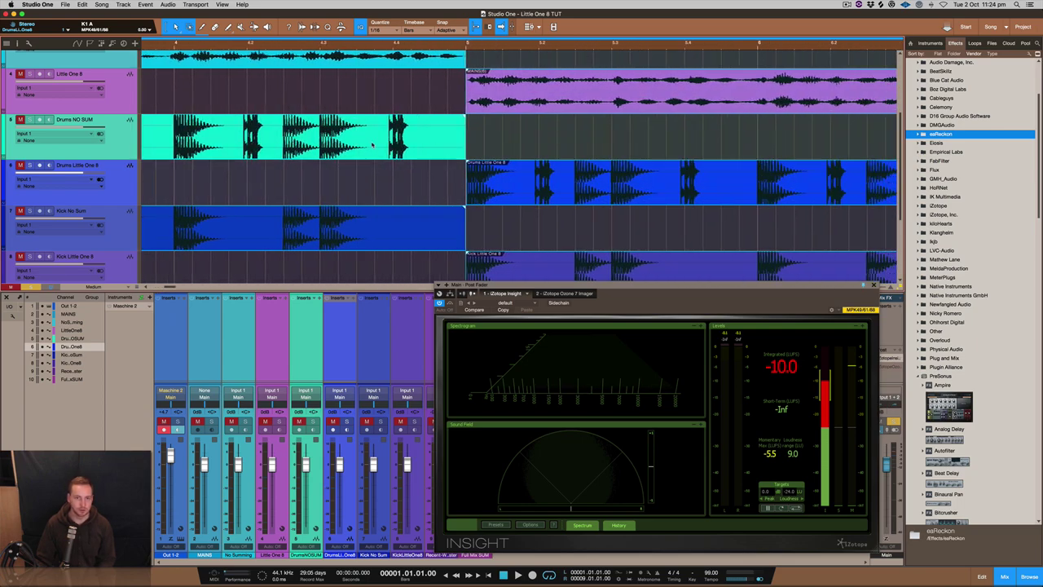
{"action": "scroll", "coordinate": [324, 136], "scroll_direction": "up", "scroll_amount": 5}
{"action": "scroll", "coordinate": [324, 135], "scroll_direction": "up", "scroll_amount": 8}
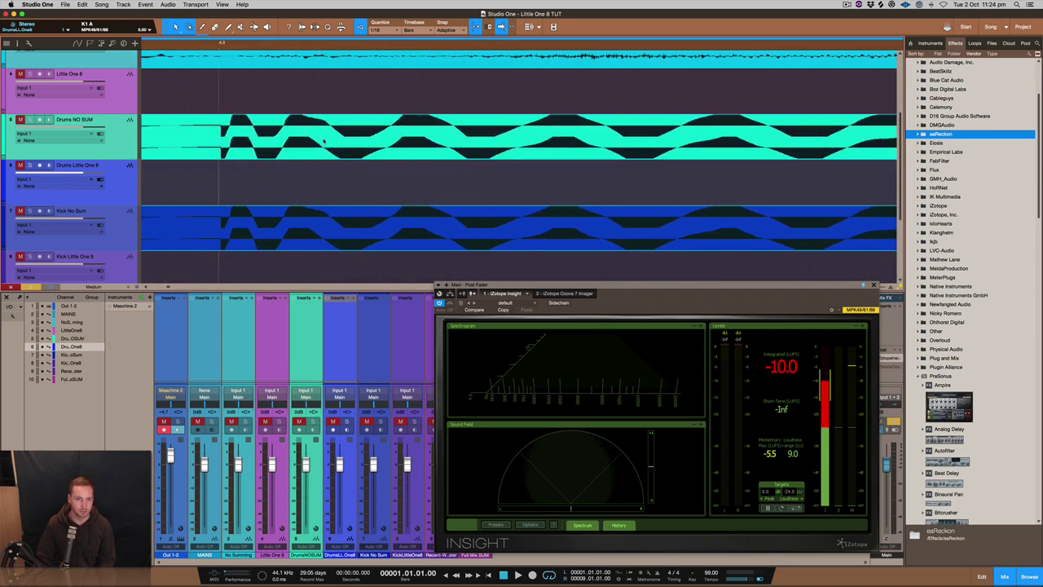
{"action": "scroll", "coordinate": [344, 133], "scroll_direction": "up", "scroll_amount": 8}
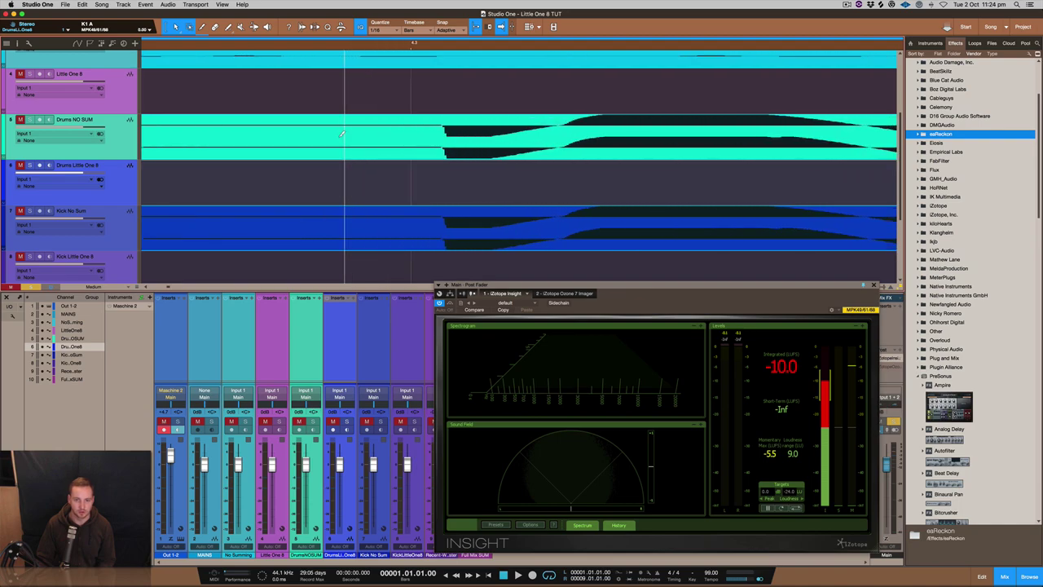
{"action": "scroll", "coordinate": [673, 140], "scroll_direction": "up", "scroll_amount": 2}
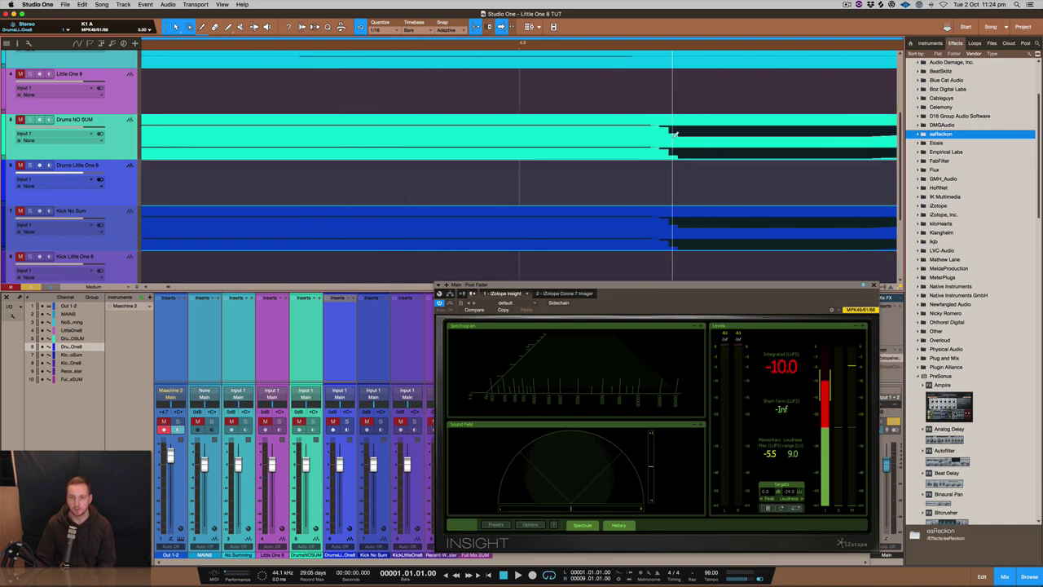
{"action": "scroll", "coordinate": [673, 134], "scroll_direction": "up", "scroll_amount": 3}
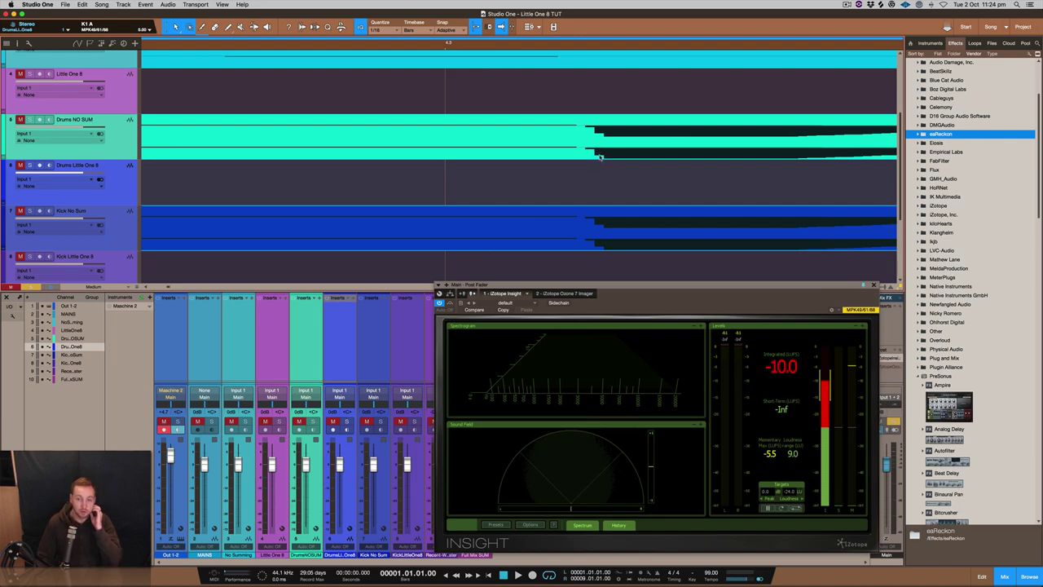
{"action": "scroll", "coordinate": [601, 158], "scroll_direction": "up", "scroll_amount": 5}
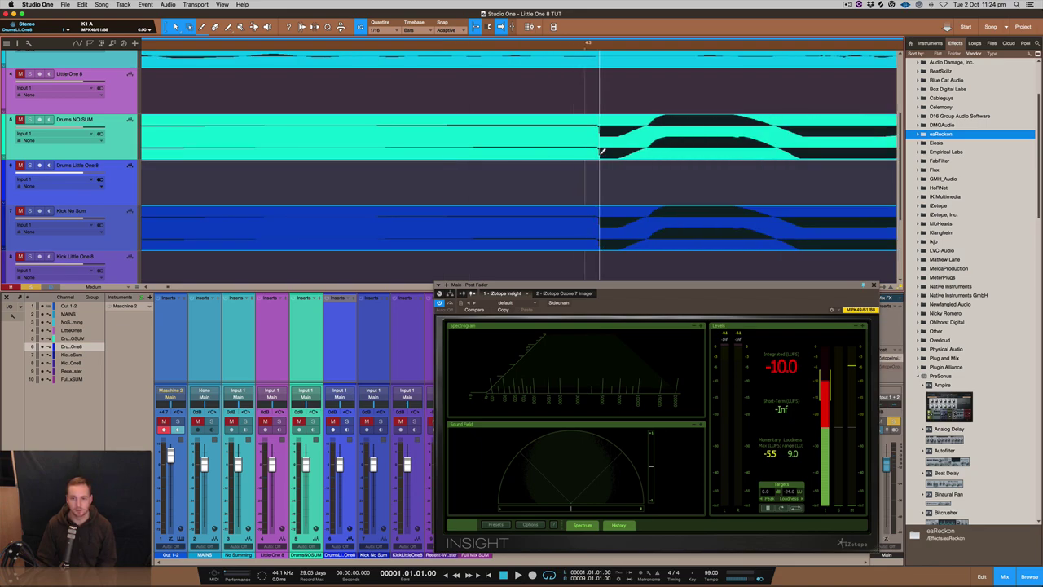
- Scroll to bar 5 and zoom in closely on the start of the Drums Little One 8 clip
{"action": "scroll", "coordinate": [600, 157], "scroll_direction": "down", "scroll_amount": 8}
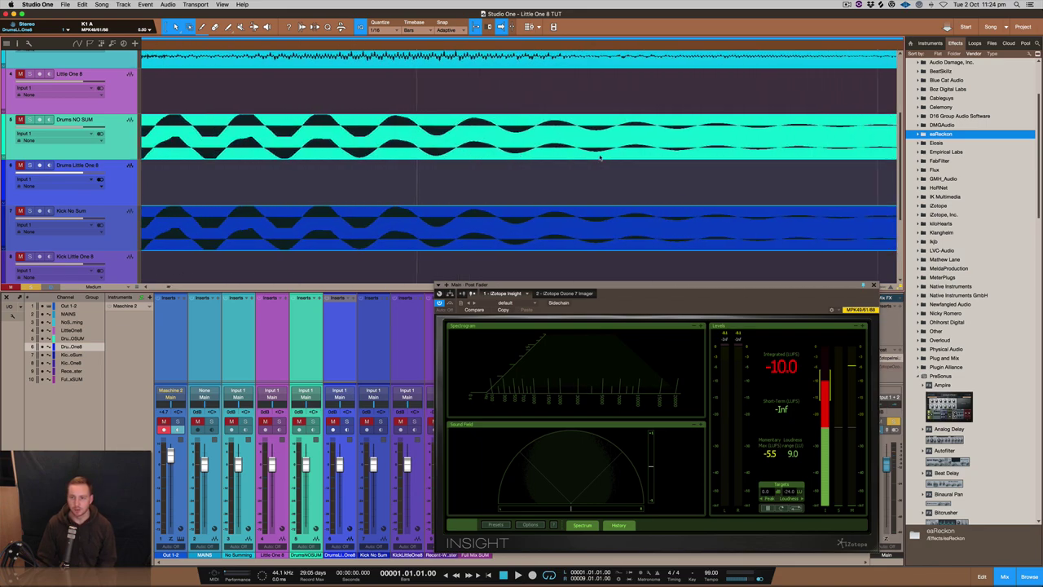
{"action": "scroll", "coordinate": [680, 162], "scroll_direction": "right", "scroll_amount": 8}
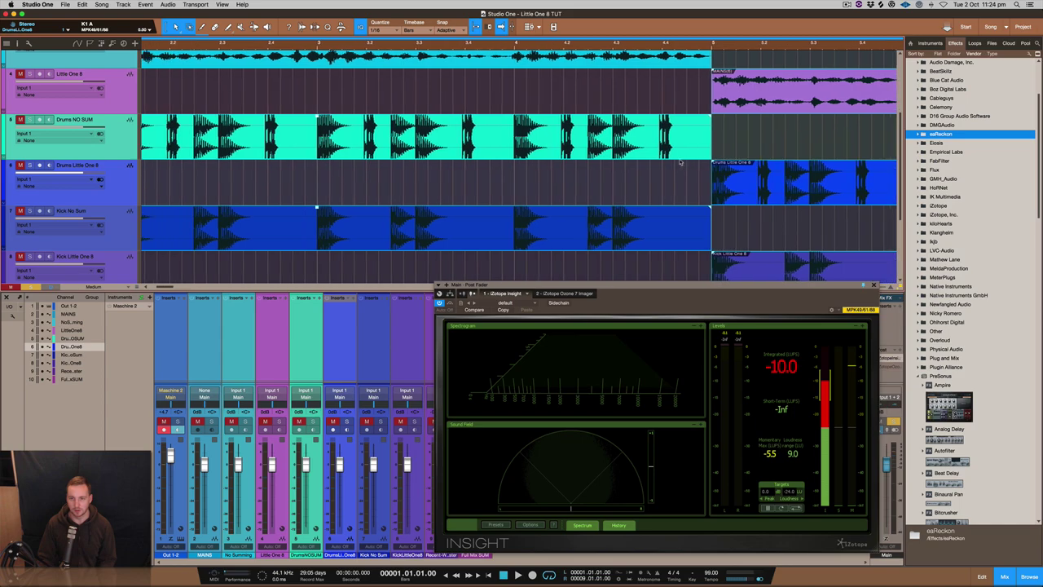
{"action": "scroll", "coordinate": [680, 161], "scroll_direction": "left", "scroll_amount": 6}
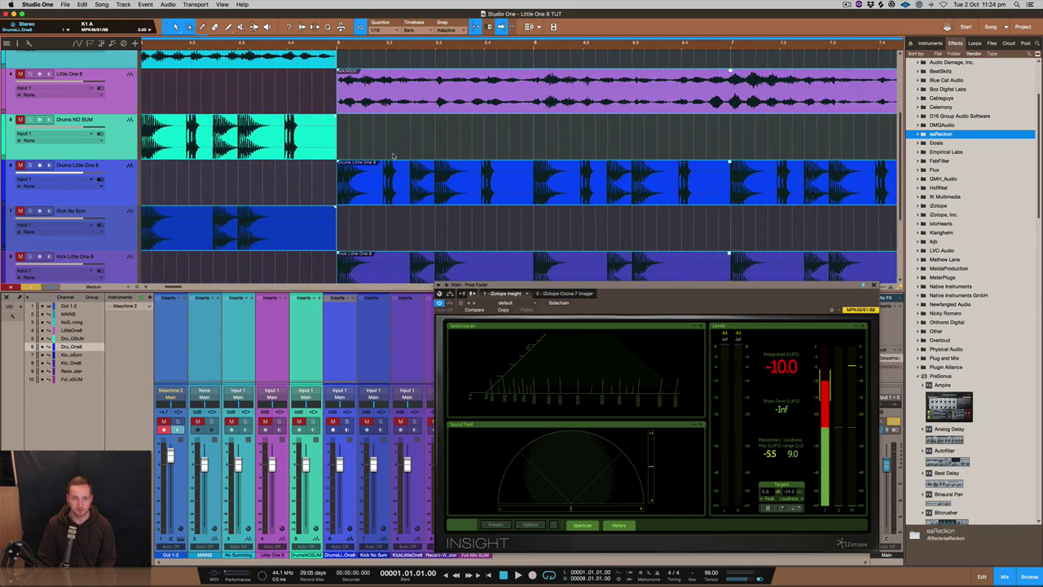
{"action": "scroll", "coordinate": [365, 165], "scroll_direction": "up", "scroll_amount": 5}
{"action": "scroll", "coordinate": [366, 164], "scroll_direction": "left", "scroll_amount": 8}
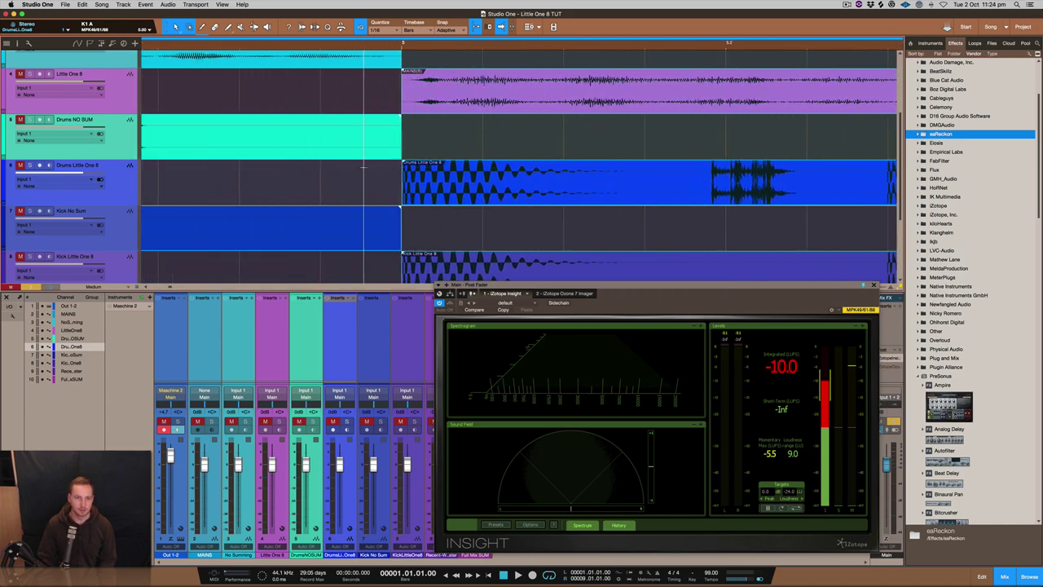
{"action": "scroll", "coordinate": [364, 167], "scroll_direction": "right", "scroll_amount": 10}
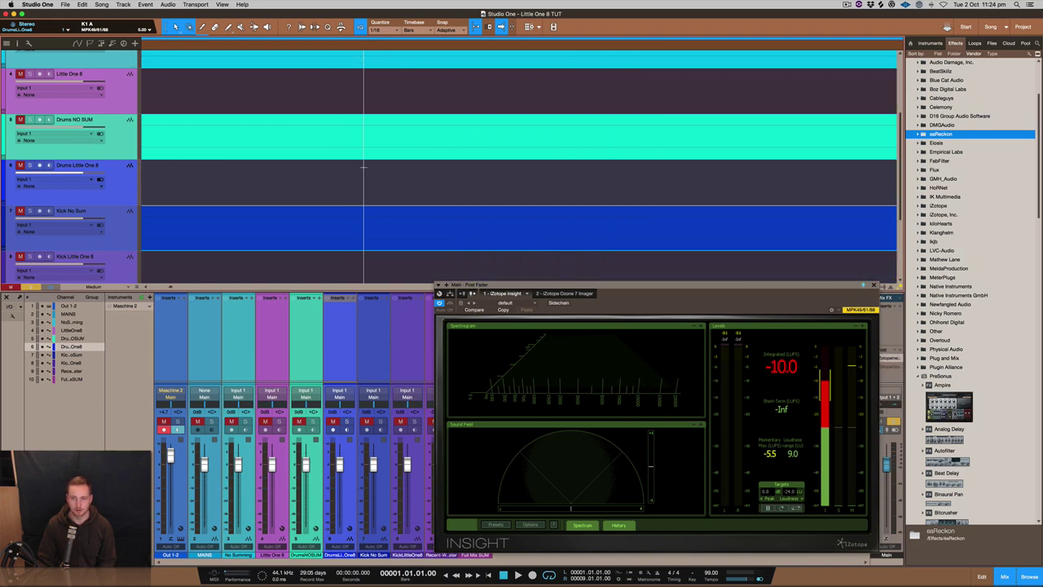
{"action": "scroll", "coordinate": [364, 167], "scroll_direction": "left", "scroll_amount": 6}
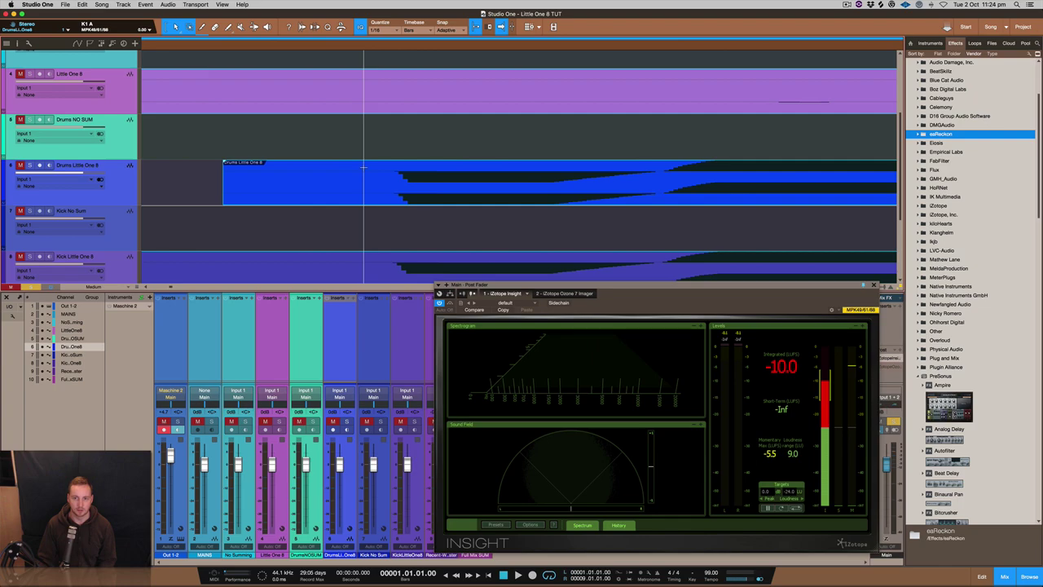
{"action": "scroll", "coordinate": [366, 164], "scroll_direction": "up", "scroll_amount": 3}
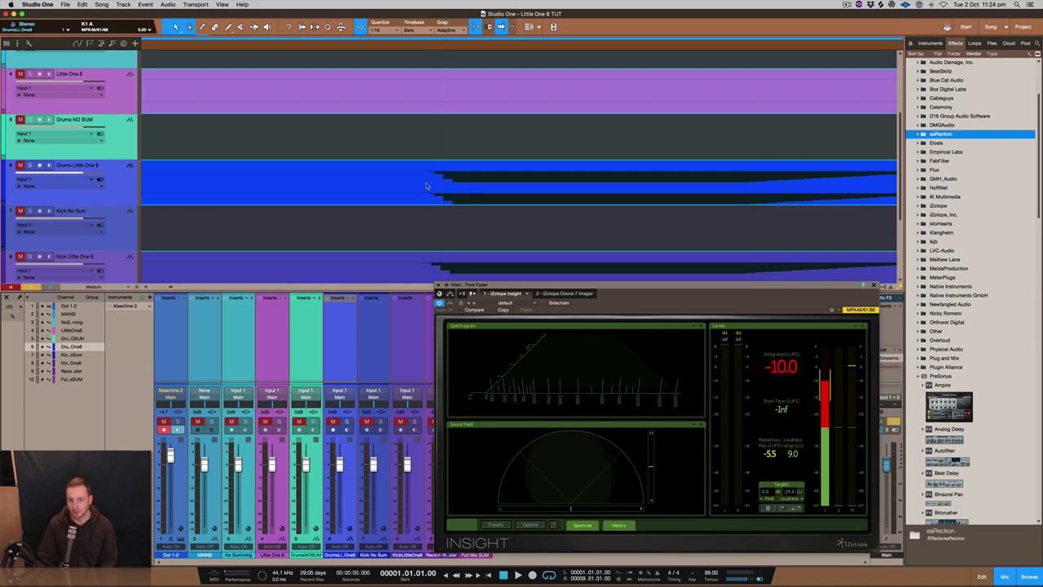
{"action": "scroll", "coordinate": [427, 187], "scroll_direction": "down", "scroll_amount": 5}
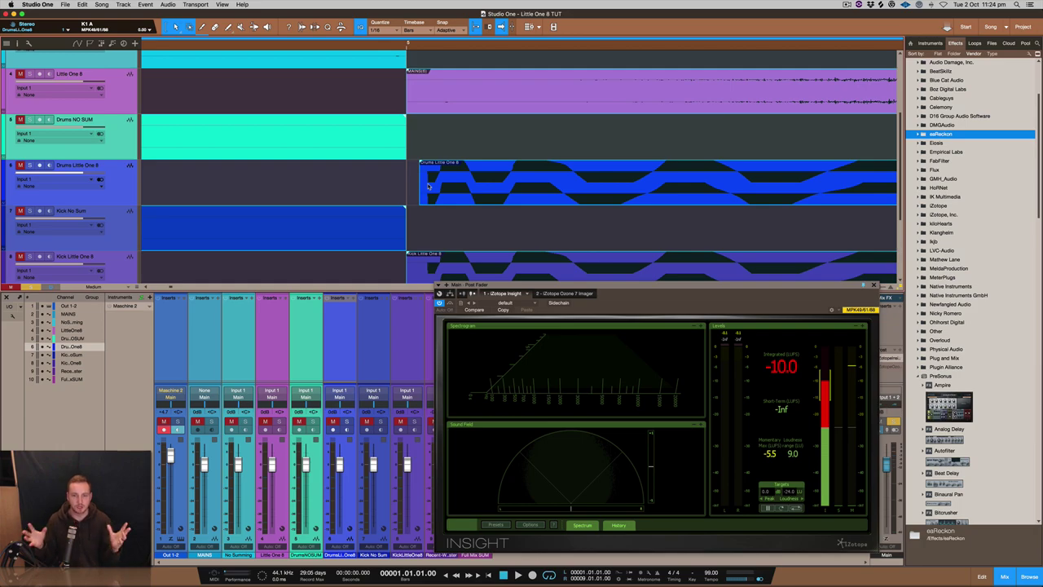
{"action": "scroll", "coordinate": [427, 187], "scroll_direction": "up", "scroll_amount": 4}
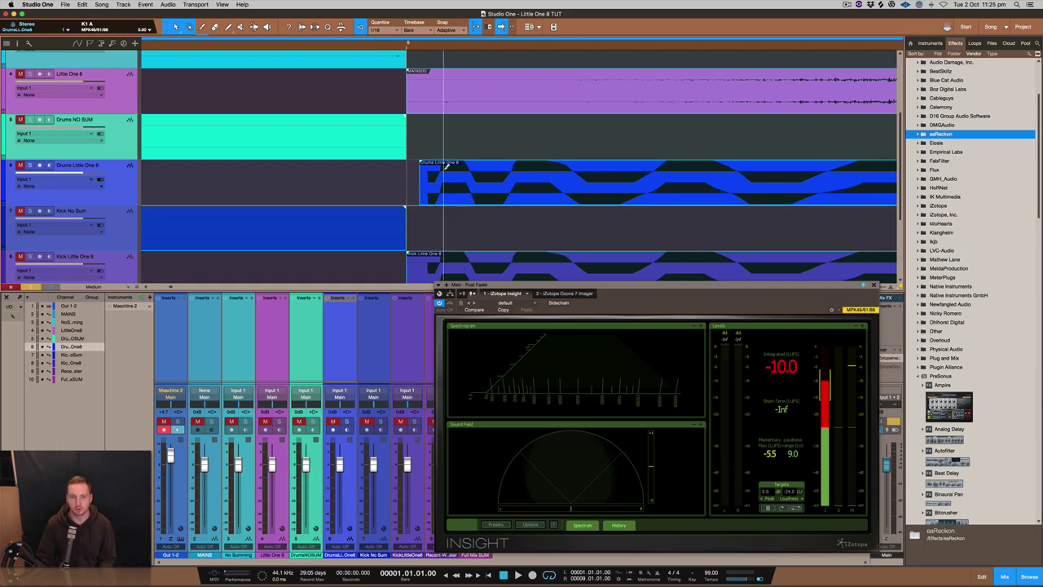
{"action": "scroll", "coordinate": [444, 163], "scroll_direction": "up", "scroll_amount": 3}
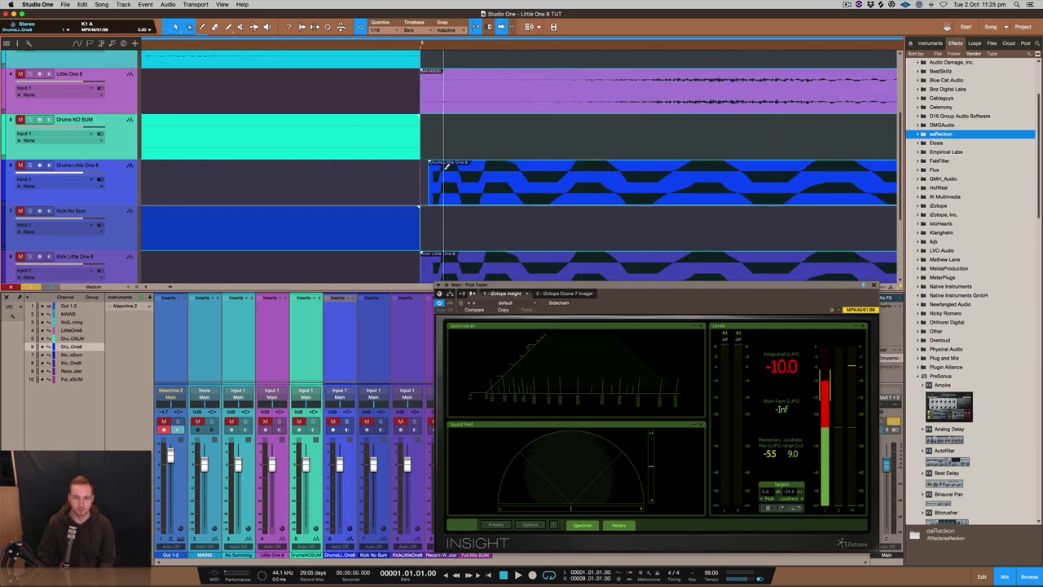
{"action": "scroll", "coordinate": [323, 173], "scroll_direction": "up", "scroll_amount": 3}
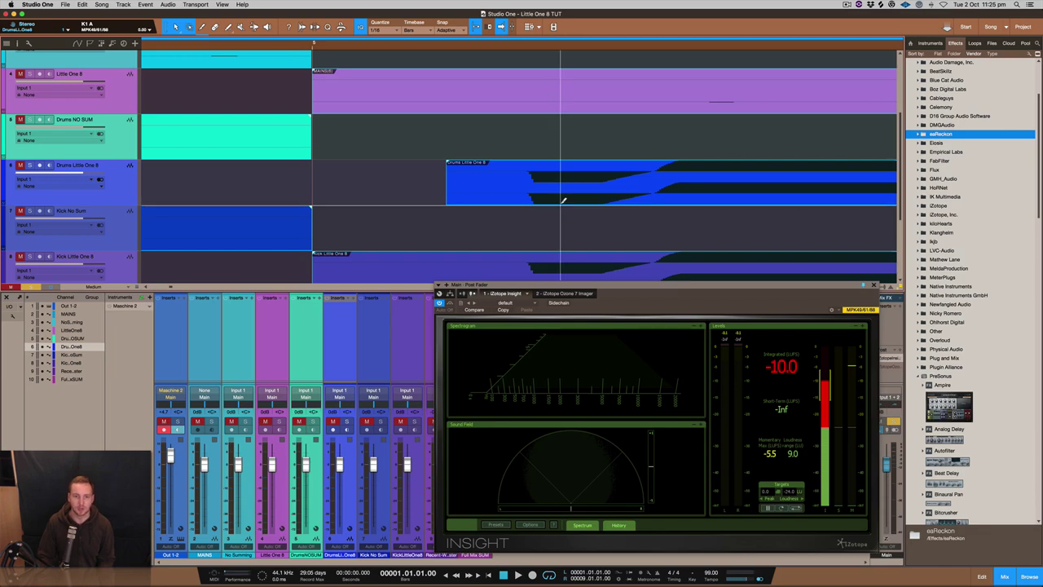
- Zoom out to an overview of all ten tracks spanning bars 1 to 7
{"action": "scroll", "coordinate": [562, 204], "scroll_direction": "down", "scroll_amount": 4}
{"action": "scroll", "coordinate": [561, 199], "scroll_direction": "down", "scroll_amount": 3}
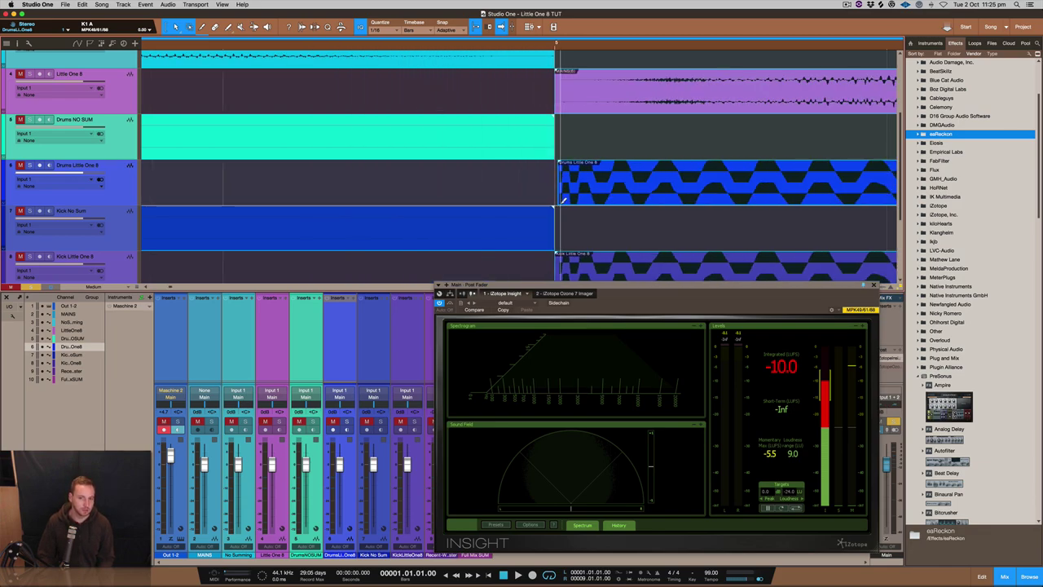
{"action": "scroll", "coordinate": [562, 200], "scroll_direction": "down", "scroll_amount": 4}
{"action": "scroll", "coordinate": [561, 202], "scroll_direction": "down", "scroll_amount": 5}
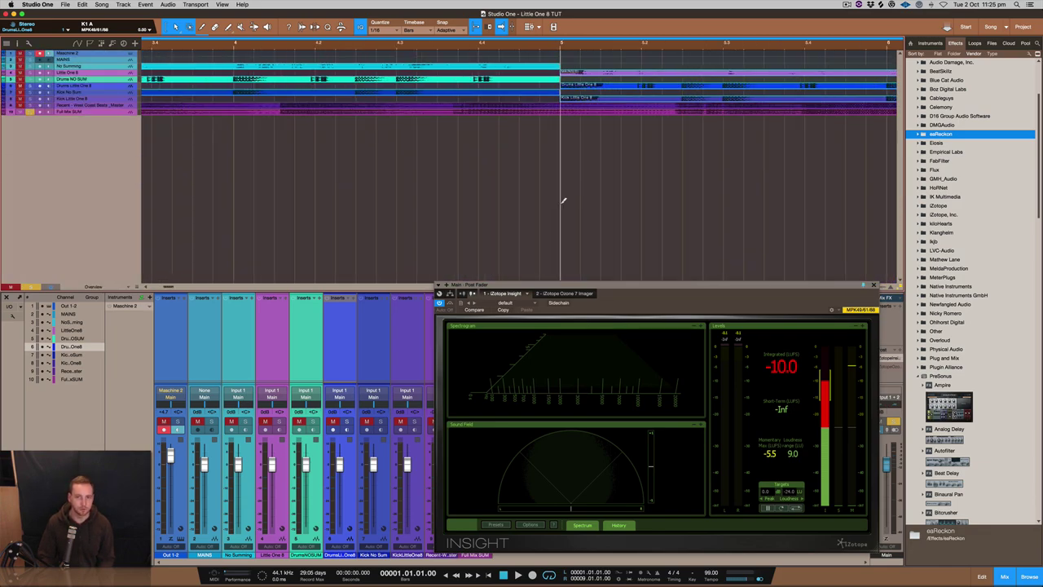